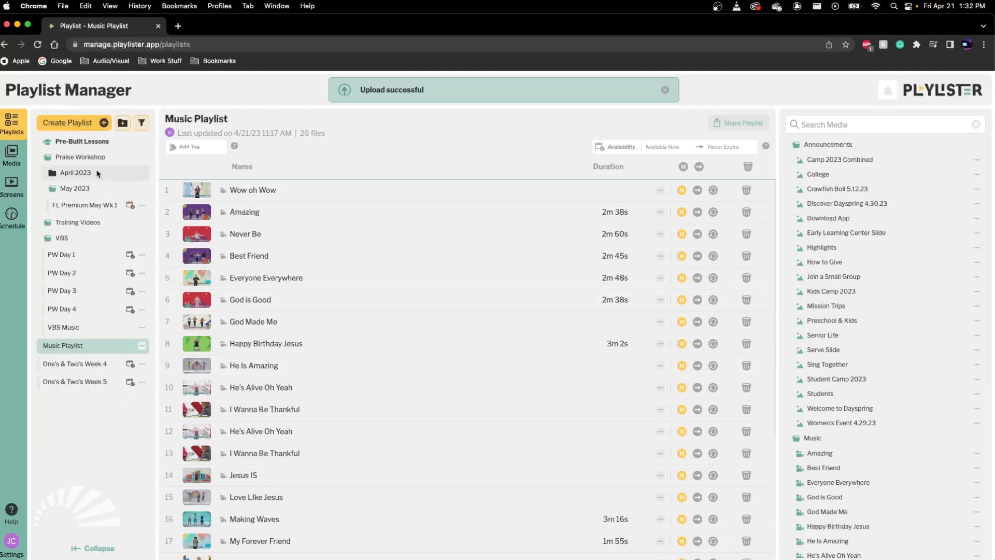
- Collapse the Praise Workshop and VBS playlist folders, dismissing the new-folder dialog without creating a folder
left_click(77, 157)
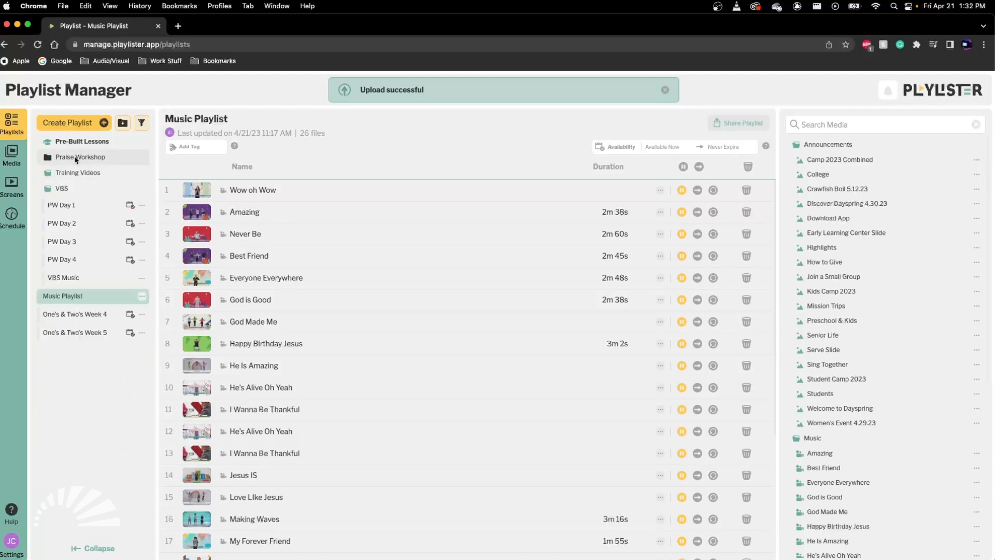
left_click(124, 124)
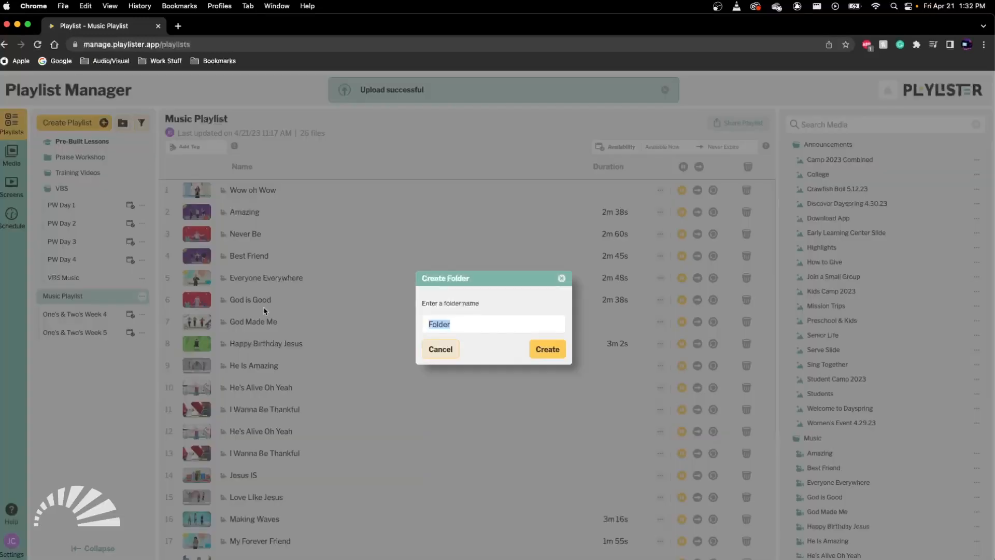
left_click(450, 349)
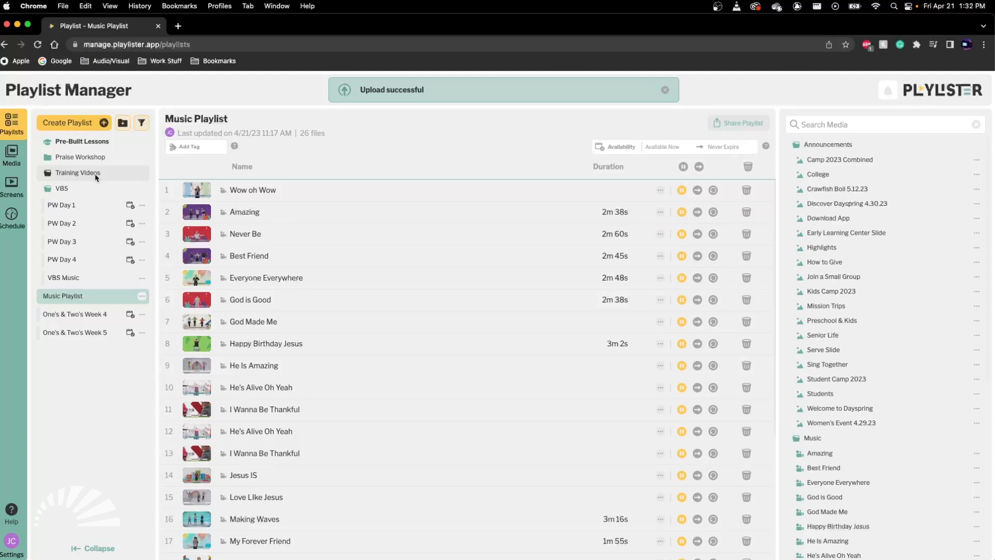
left_click(88, 189)
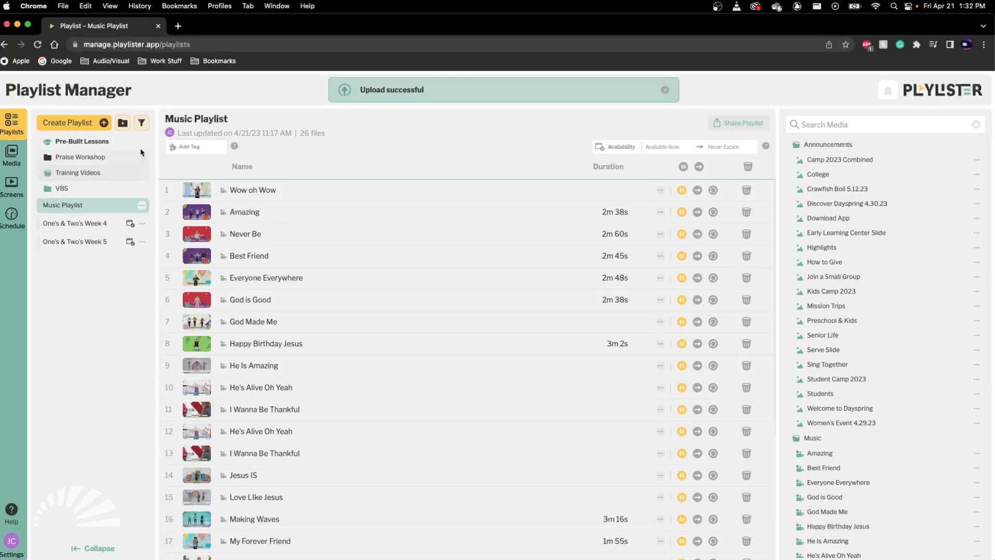
- Create a new playlist named "Announcements Slide"
left_click(102, 124)
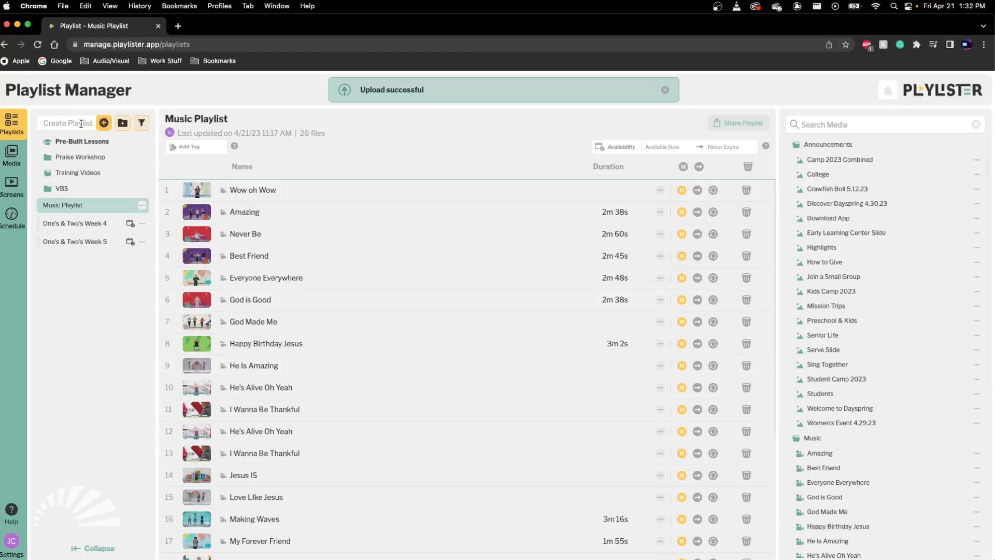
type("Announ")
type("cements")
type(" Slide")
key("Return")
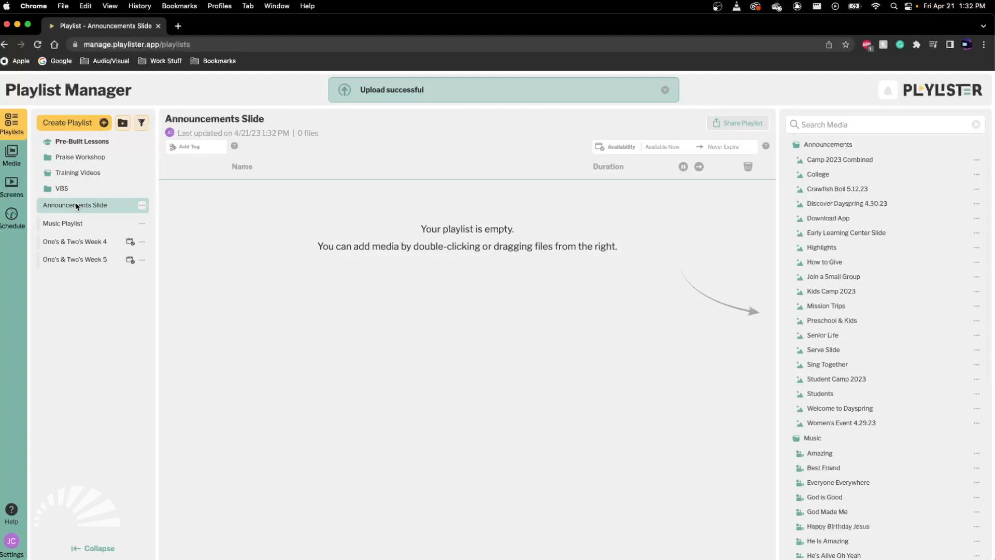
- Move the Announcements Slide playlist into the Training Videos folder and expand that folder to show it
left_click_drag(76, 206, 133, 173)
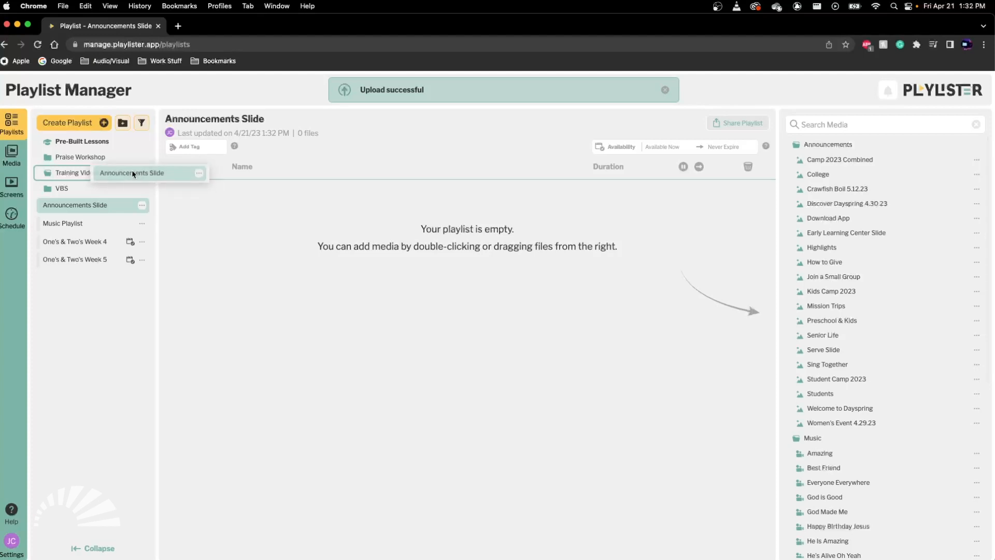
left_click_drag(133, 173, 134, 174)
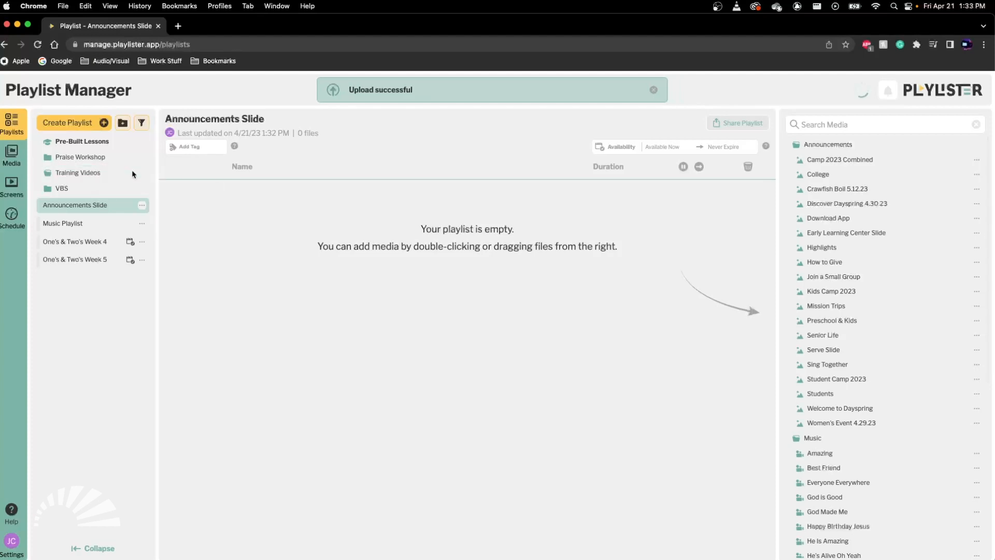
left_click(90, 175)
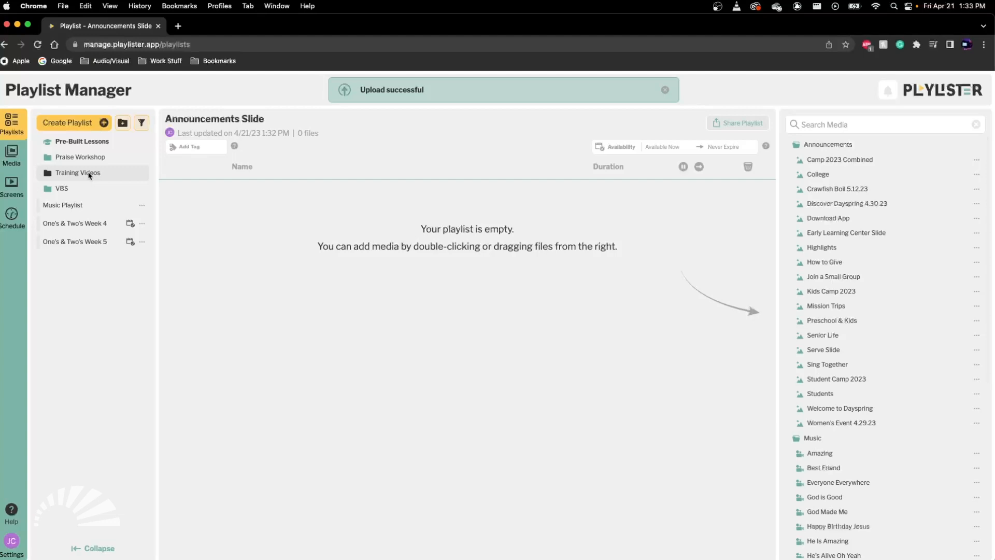
left_click(90, 175)
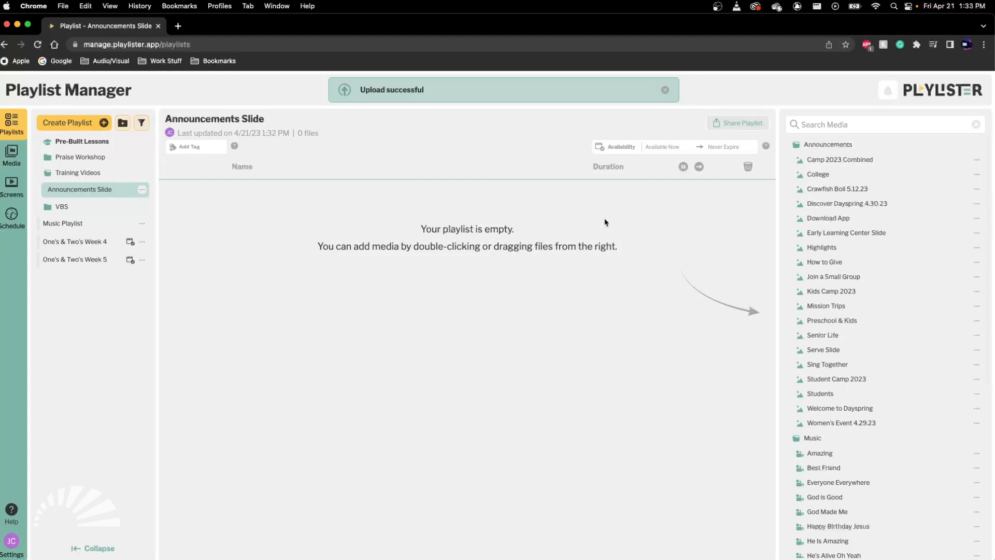
- Collapse the Music folder in the media library, keeping the Announcements folder expanded
left_click(875, 145)
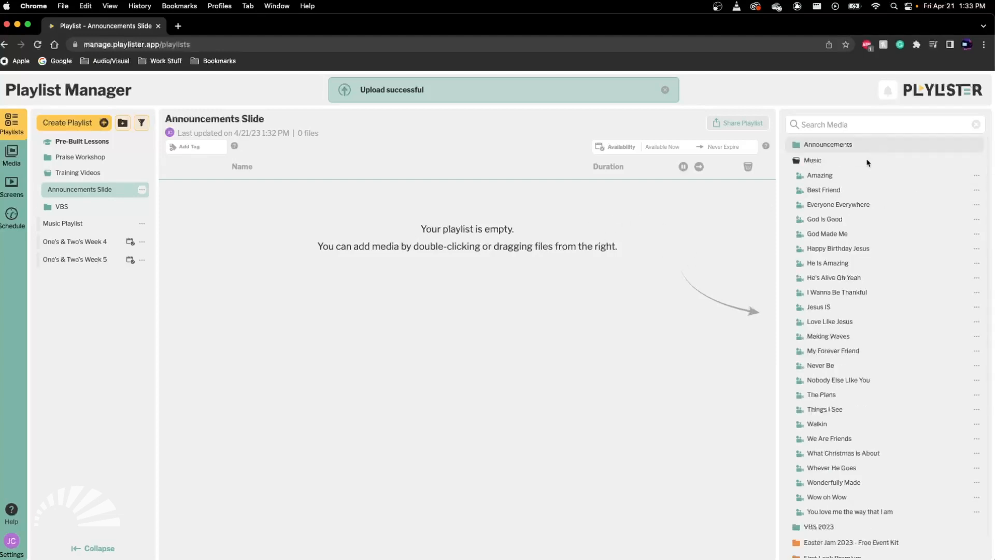
left_click(862, 161)
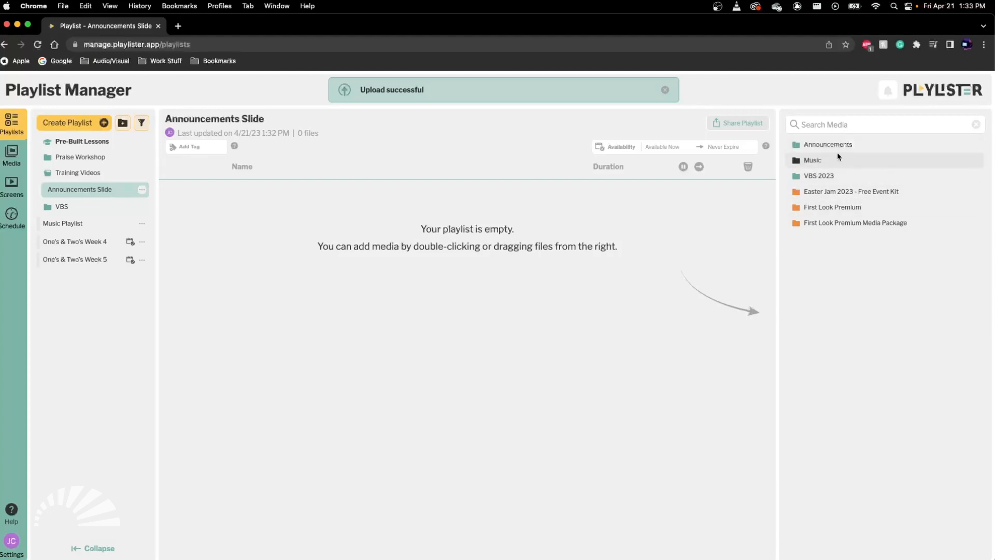
left_click(826, 144)
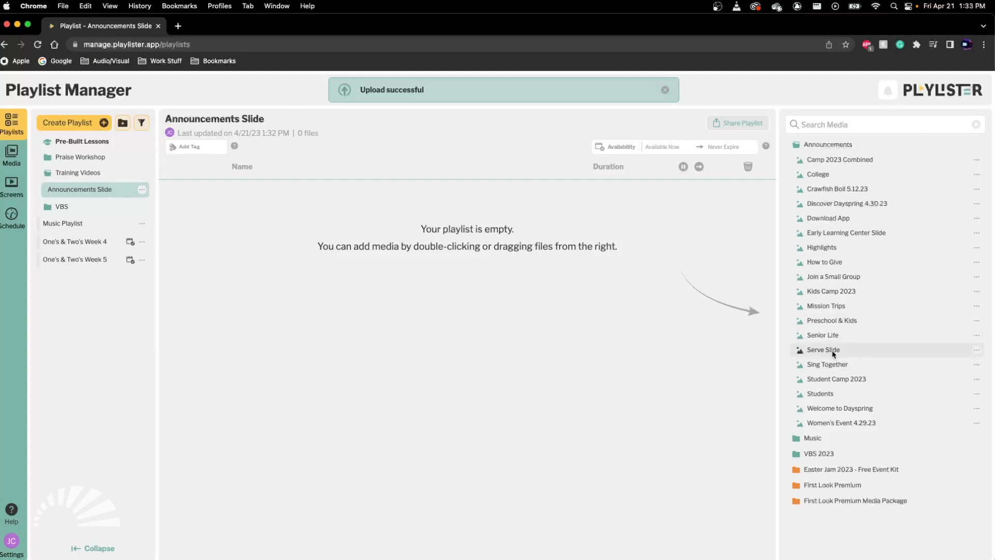
- Add Camp 2023 Combined and College to the playlist, with Crawfish Boil 5.12.23 between them and Discover Dayspring 4.30.23 first
double_click(837, 161)
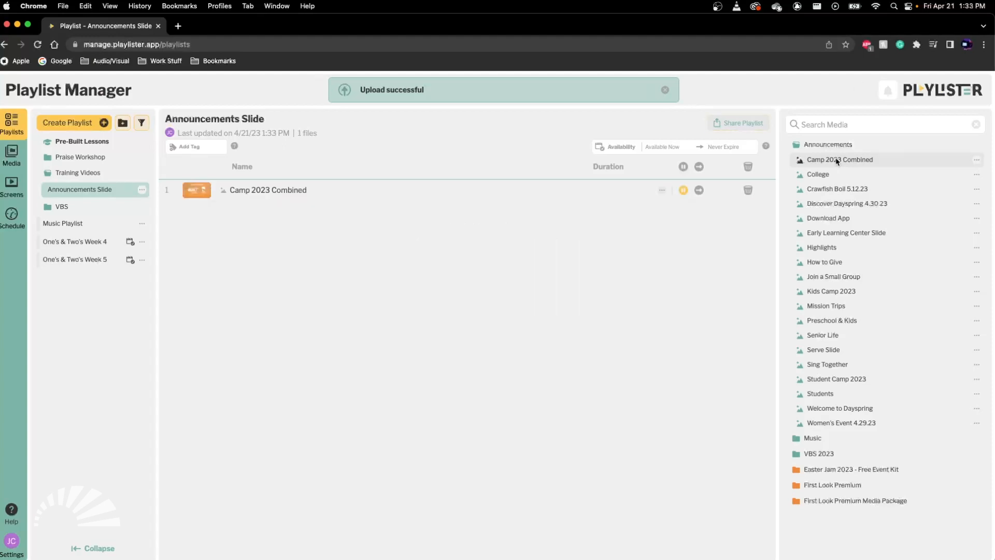
double_click(816, 176)
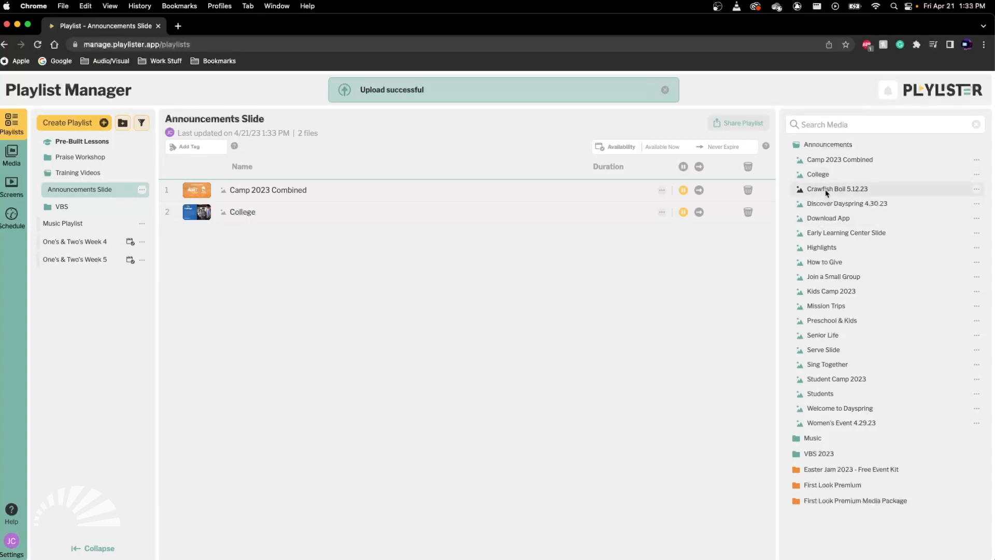
left_click_drag(826, 192, 515, 205)
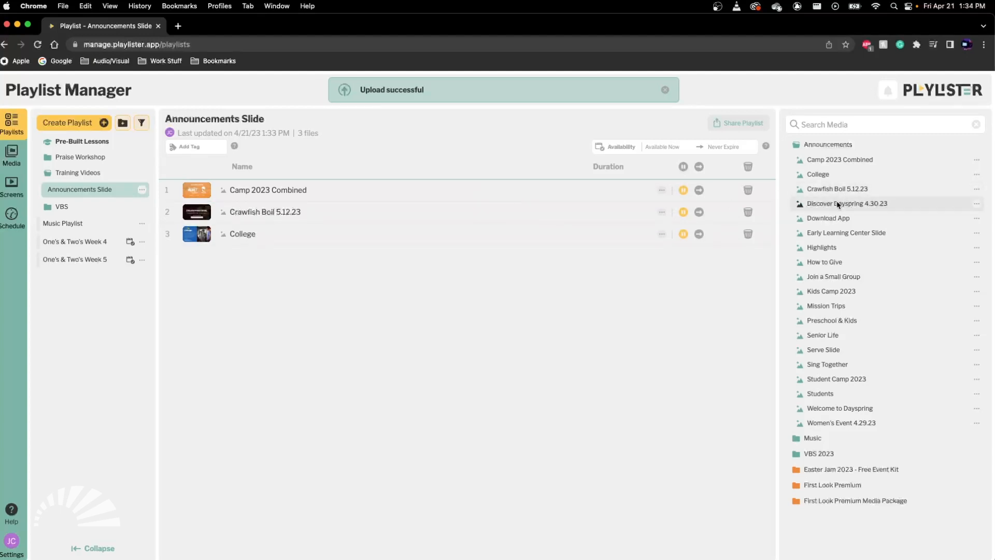
left_click_drag(837, 204, 661, 190)
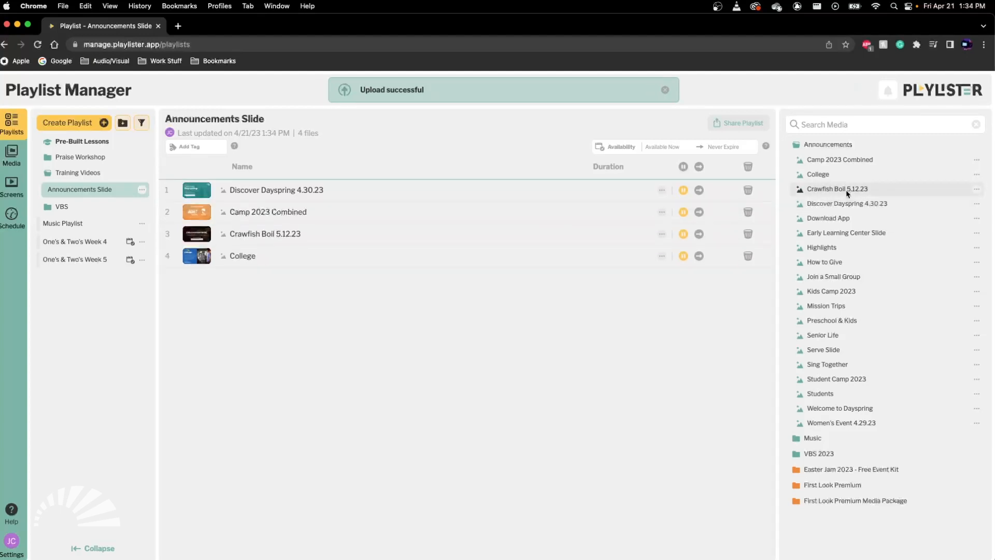
- Append Download App, Early Learning Center Slide, Highlights, How to Give, Join a Small Group, Kids Camp 2023, Mission Trips, and Preschool & Kids to the playlist
left_click_drag(830, 219, 642, 307)
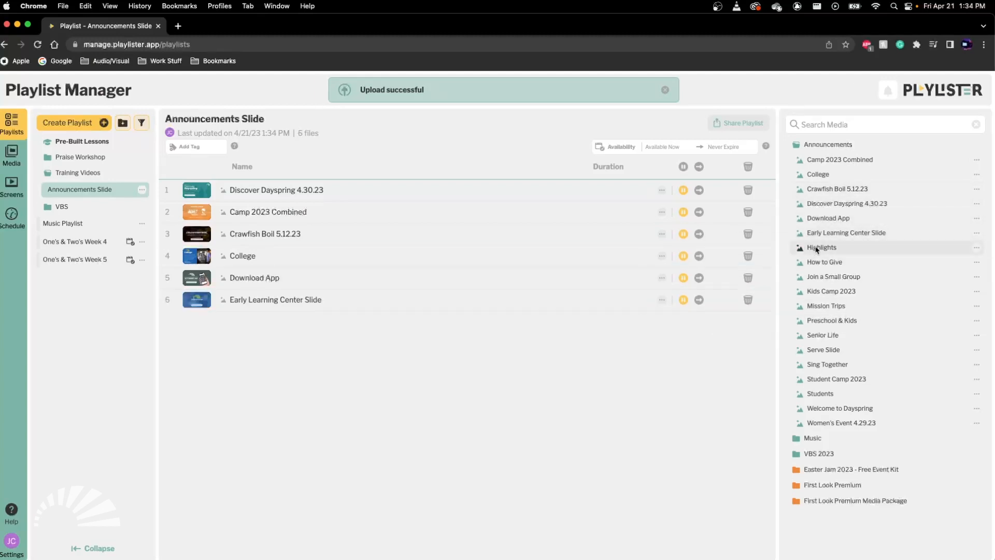
left_click_drag(801, 248, 644, 335)
left_click(824, 268)
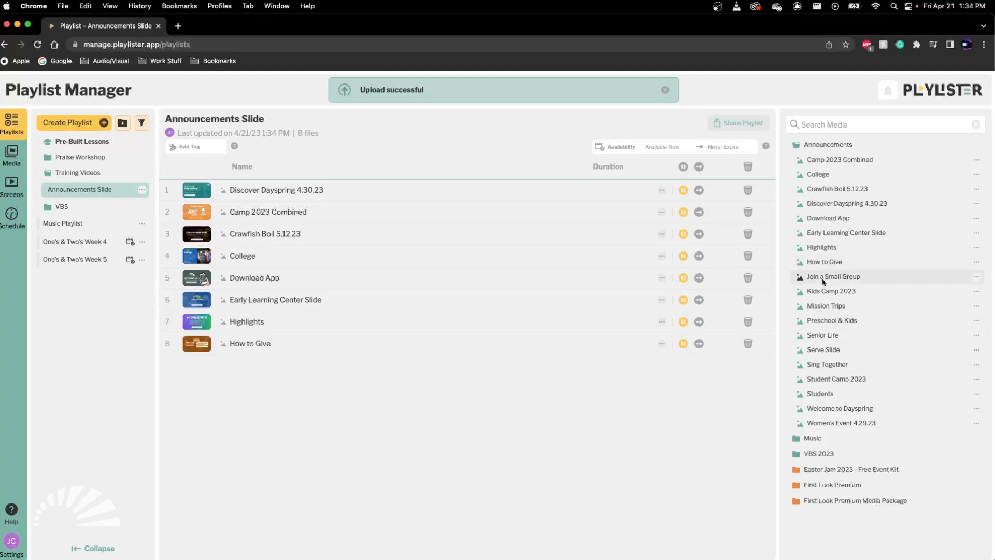
left_click(823, 277)
left_click(823, 292)
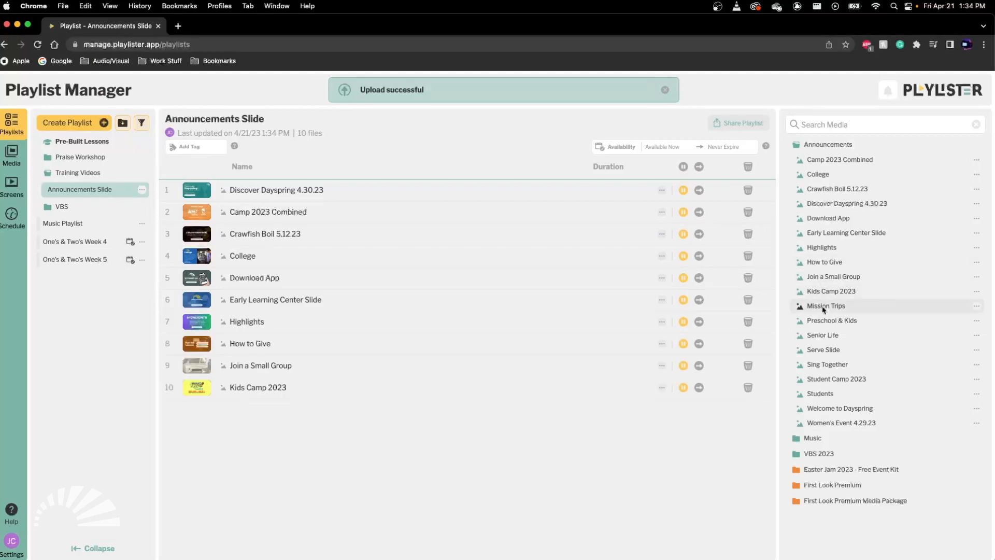
left_click(823, 306)
left_click(826, 320)
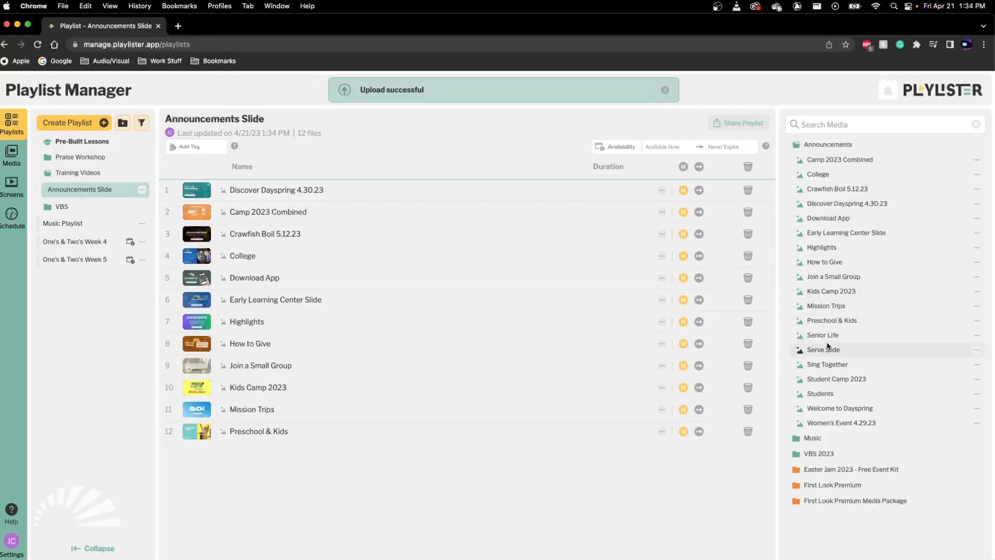
- Append Serve Slide, Senior Life, Sing Together, Student Camp 2023, Students, Welcome to Dayspring, and Women's Event 4.29.23 to the playlist
left_click(827, 348)
left_click(824, 335)
left_click(829, 365)
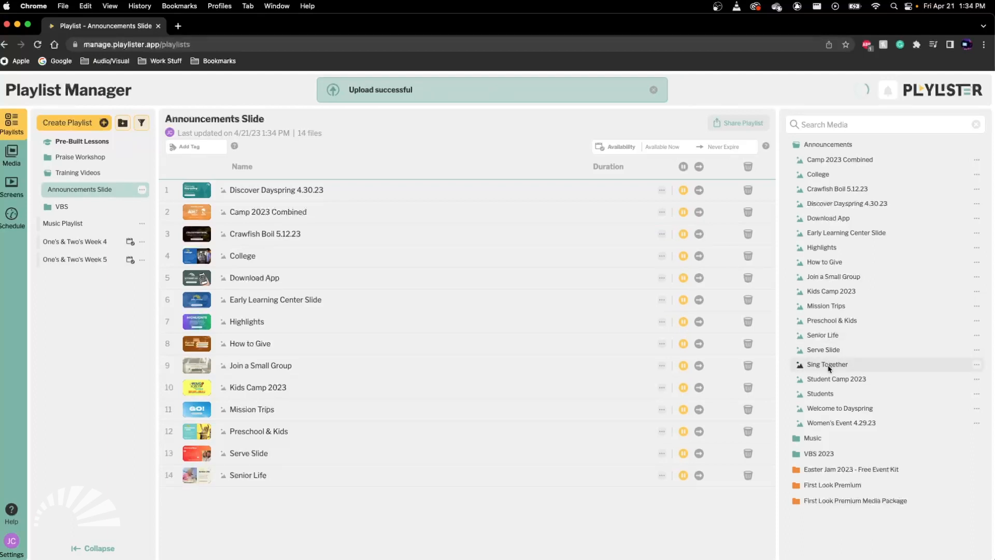
left_click(825, 379)
left_click(824, 395)
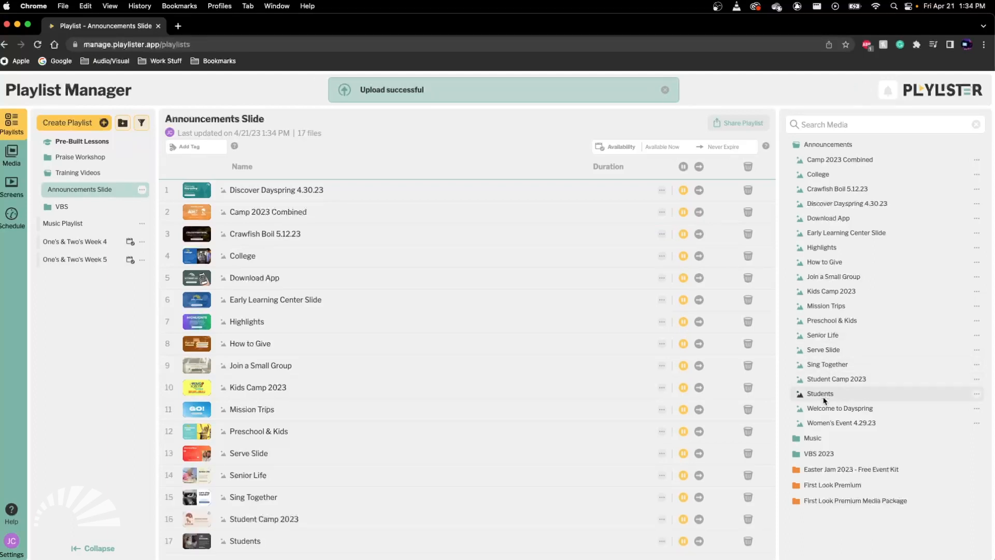
left_click(826, 408)
left_click(829, 423)
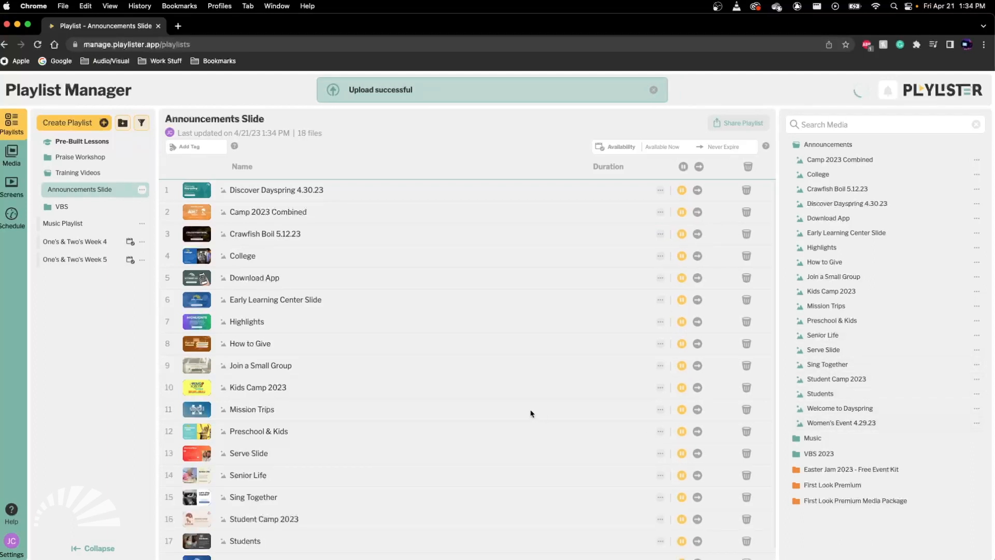
- Move the Welcome to Dayspring slide to the first position in the playlist
scroll(528, 411, "down", 2)
left_click_drag(345, 532, 400, 188)
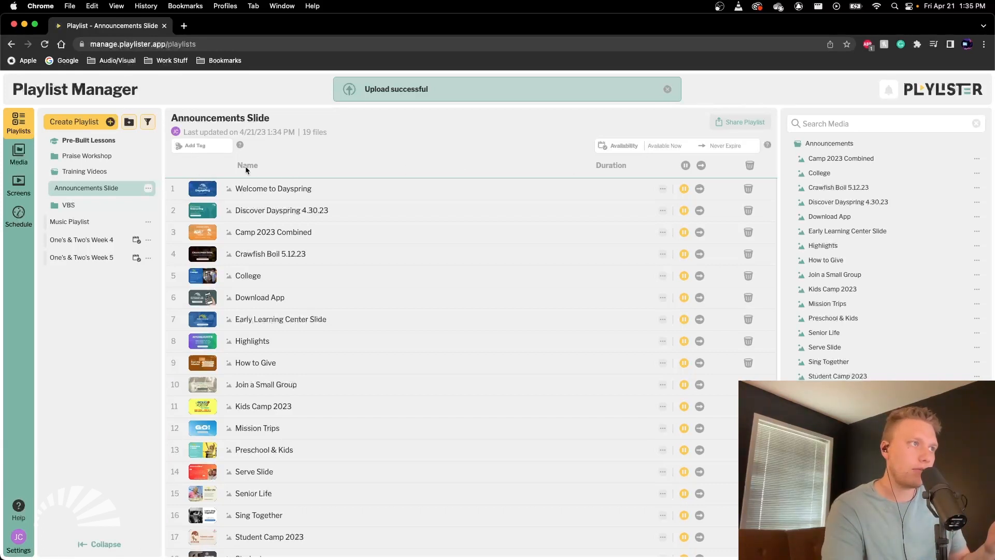
- Set all playlist items to auto-advance, trying the pause setting for all of them in between
left_click(700, 166)
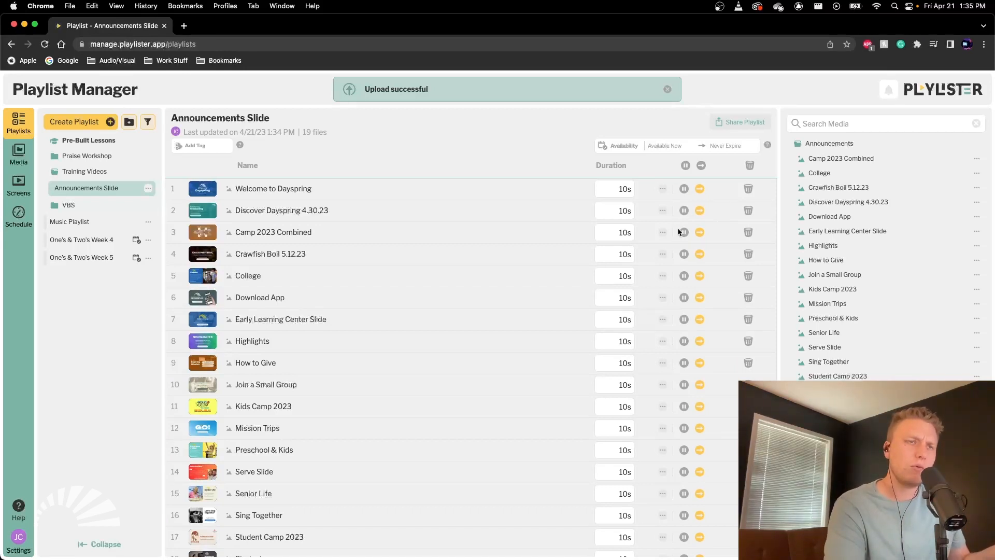
left_click(687, 166)
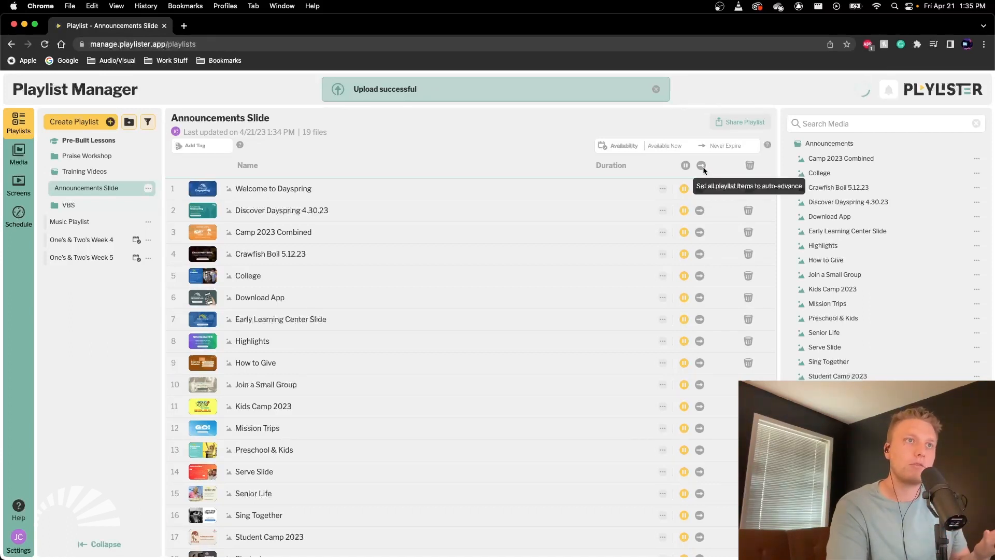
left_click(702, 166)
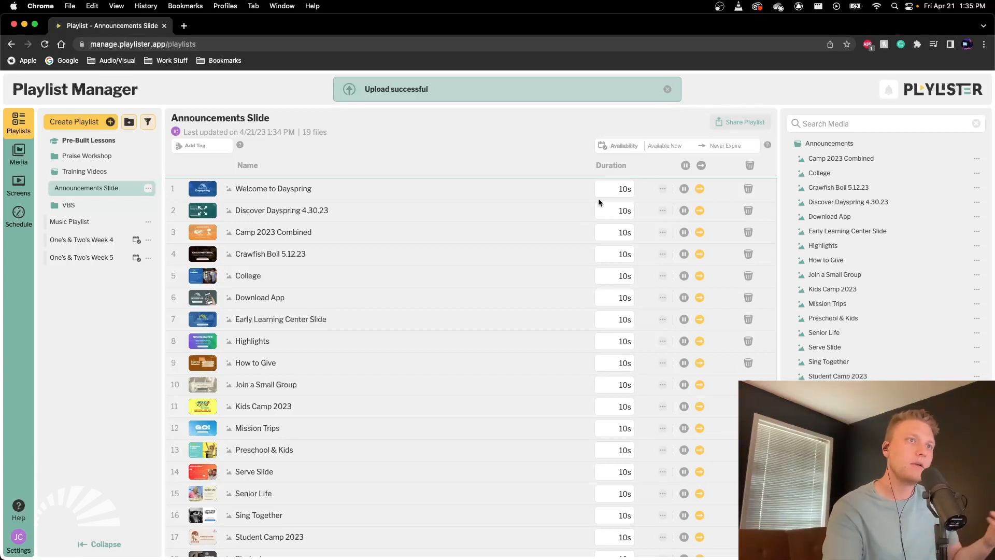
- Try an 11-second duration for the Welcome to Dayspring slide
left_click(614, 190)
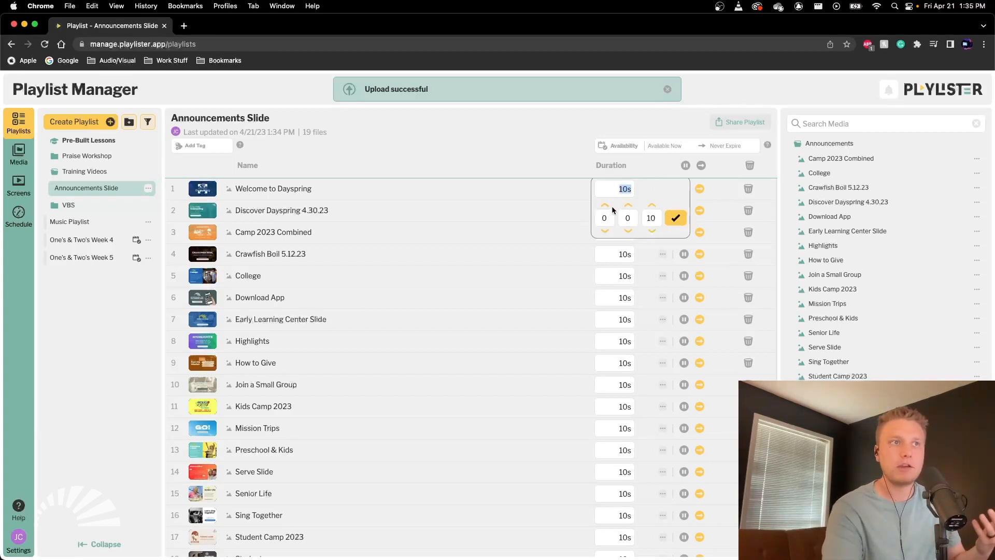
left_click(605, 232)
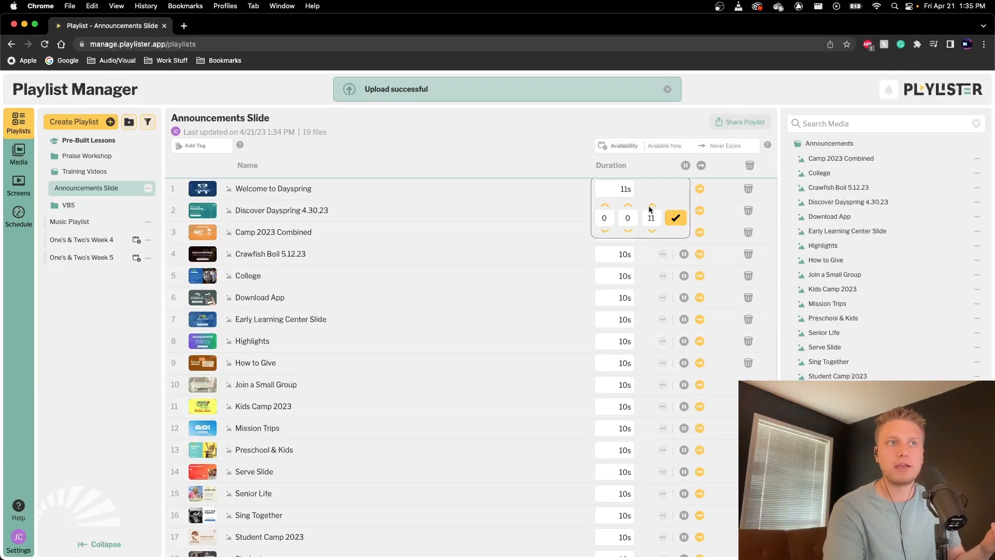
left_click(675, 218)
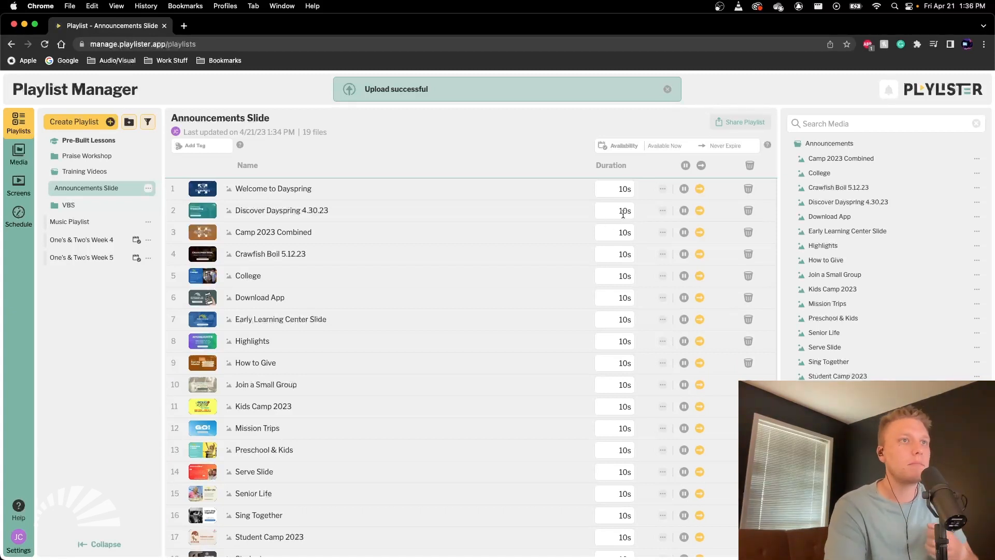
left_click(619, 189)
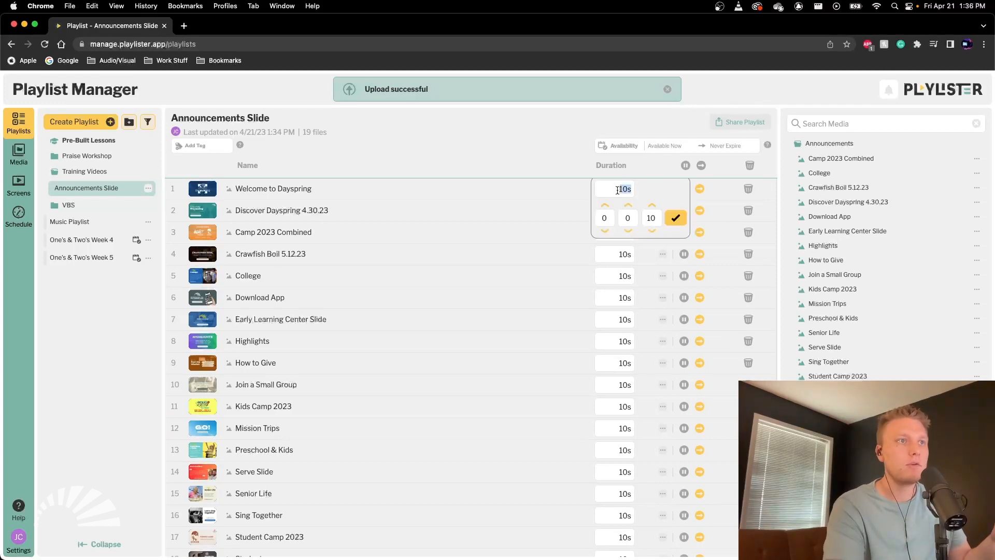
left_click(650, 169)
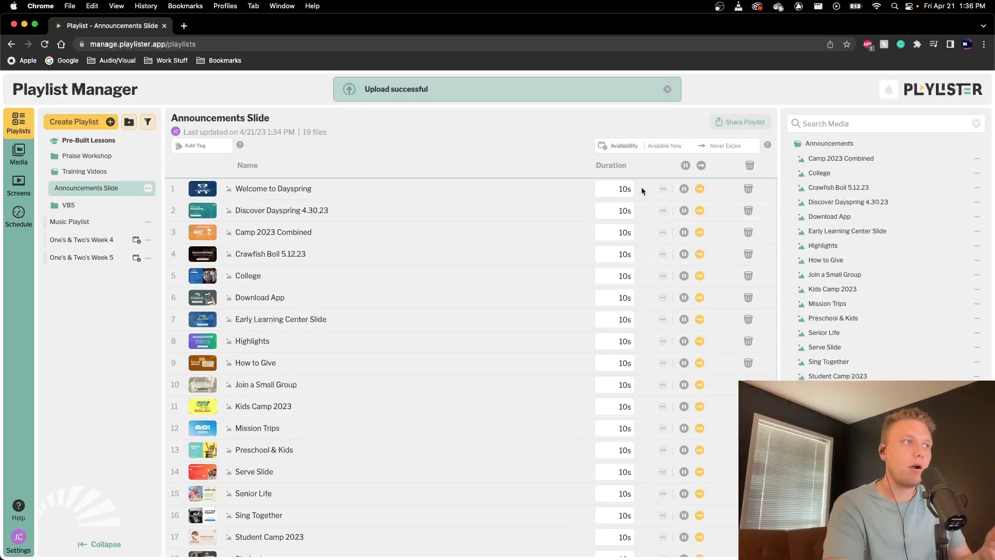
left_click(663, 189)
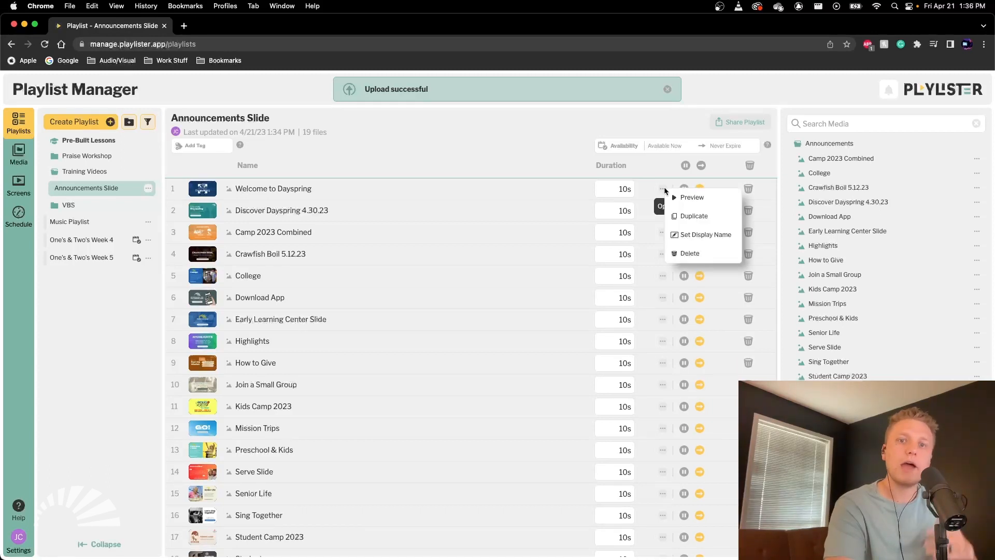
left_click(648, 182)
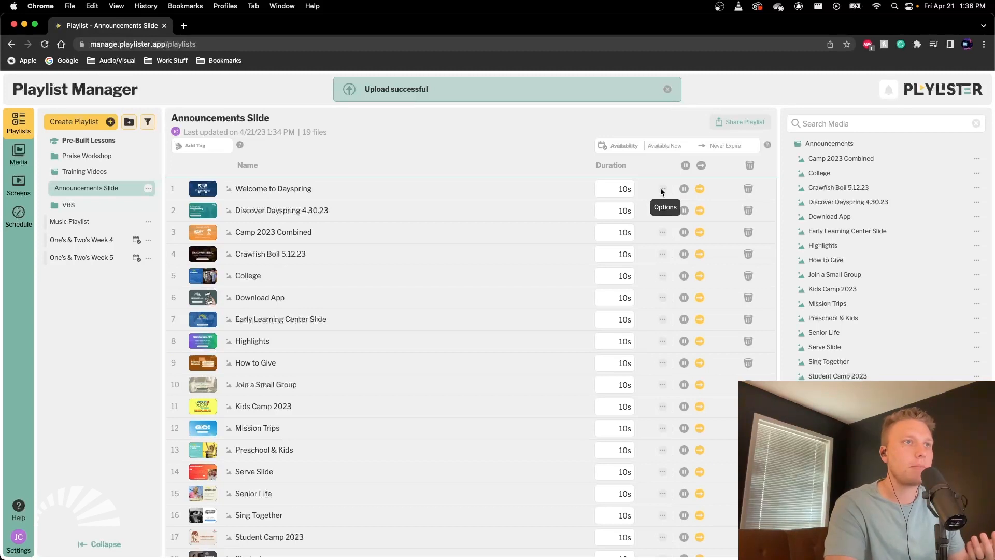
- Preview the Welcome to Dayspring slide at full size and close the preview
left_click(662, 190)
left_click(682, 199)
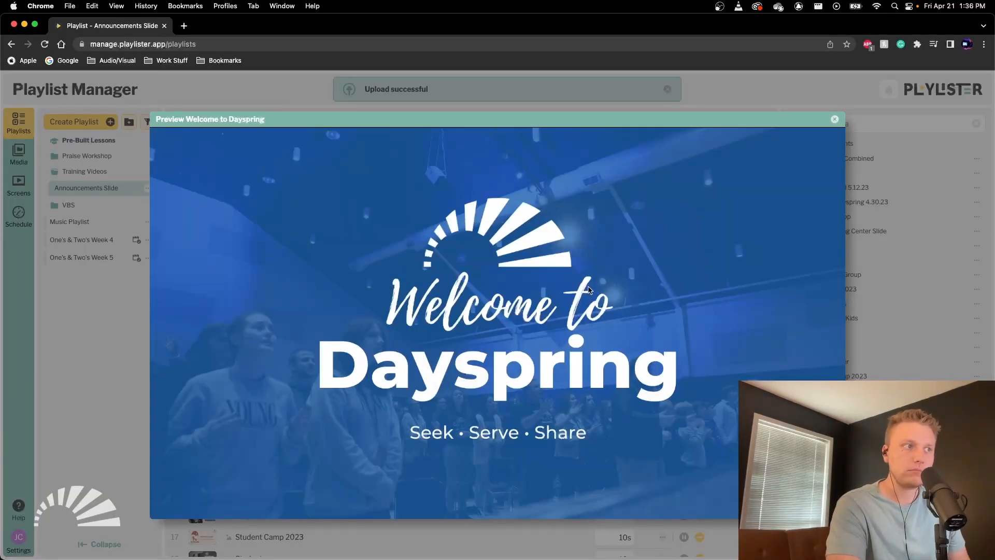
left_click(834, 119)
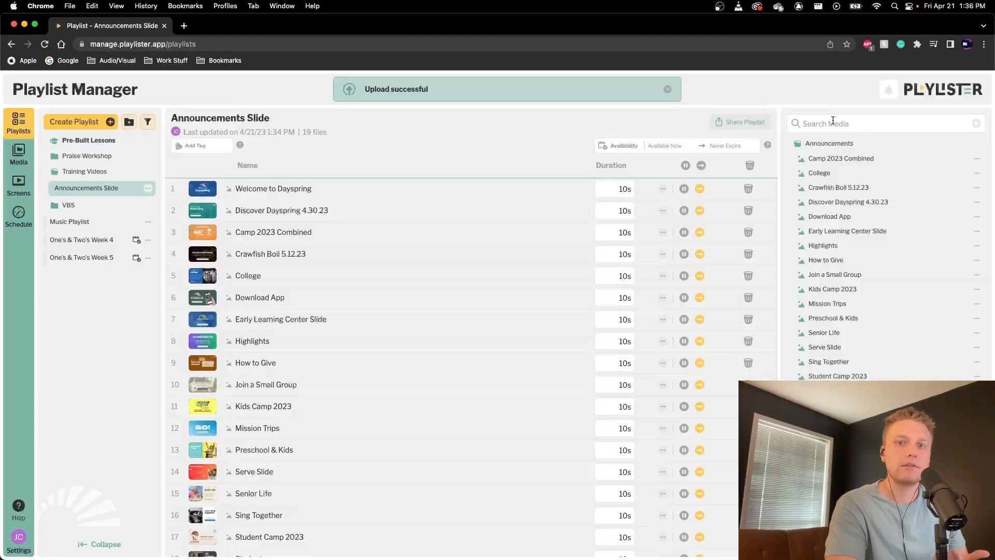
- Duplicate the Welcome to Dayspring slide and move one copy between Early Learning Center Slide and Highlights
left_click(662, 188)
left_click(661, 179)
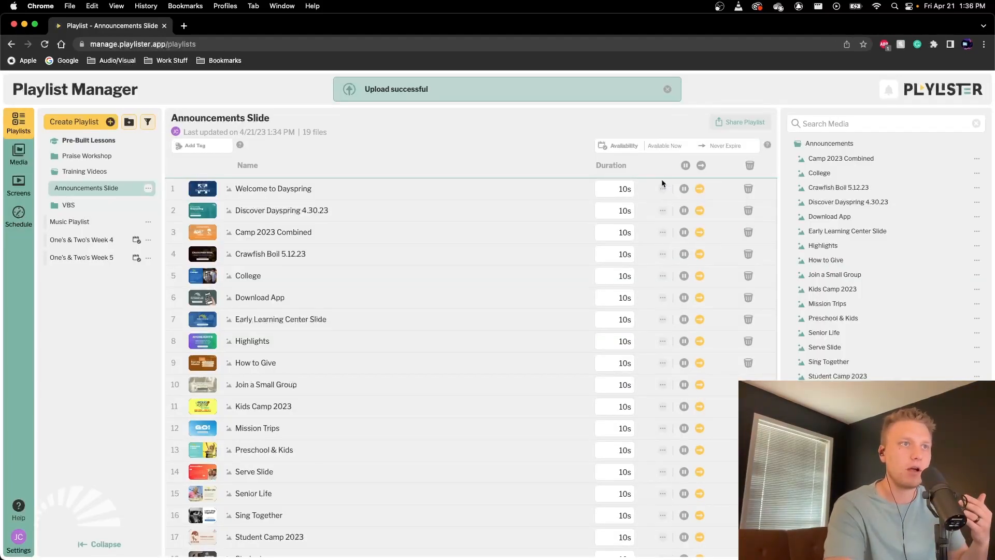
left_click(664, 188)
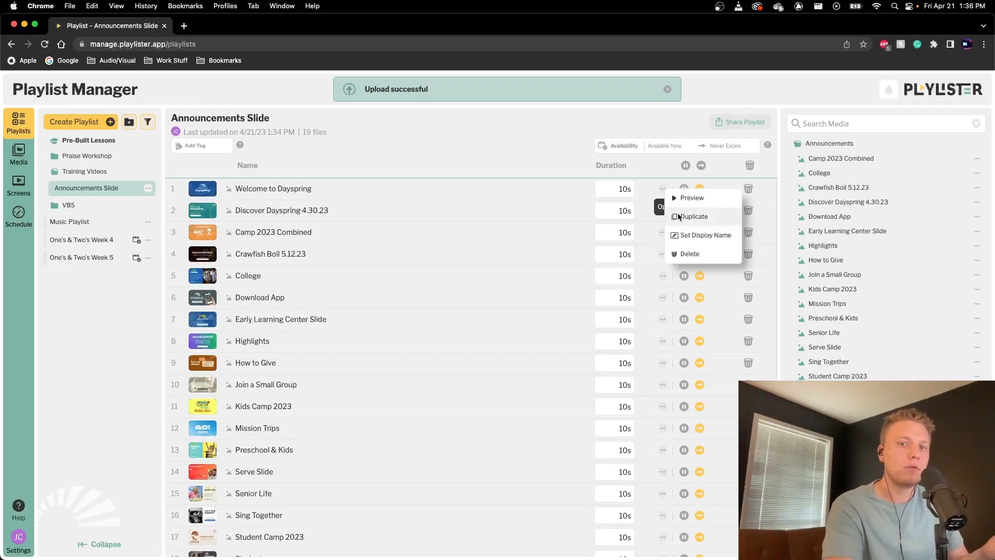
left_click(678, 217)
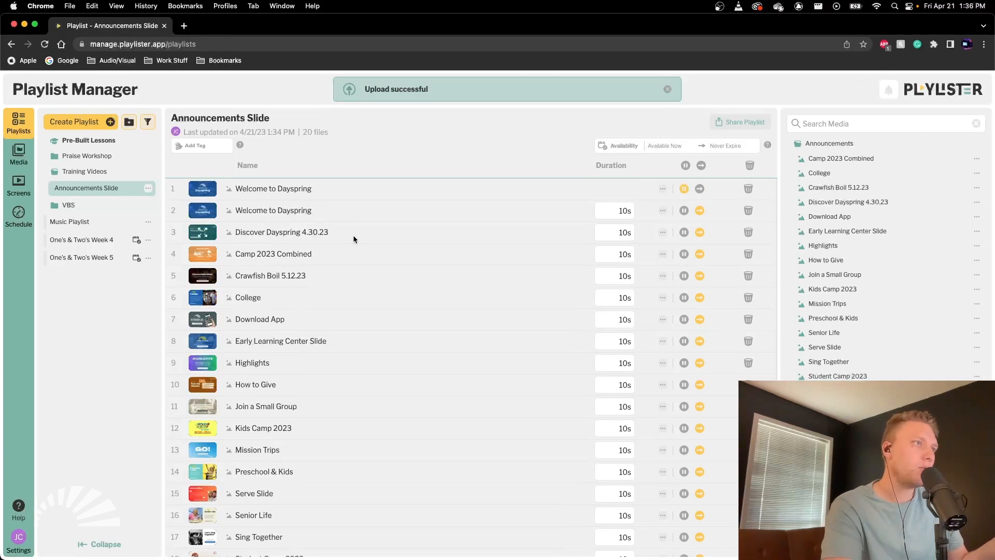
left_click_drag(203, 212, 198, 351)
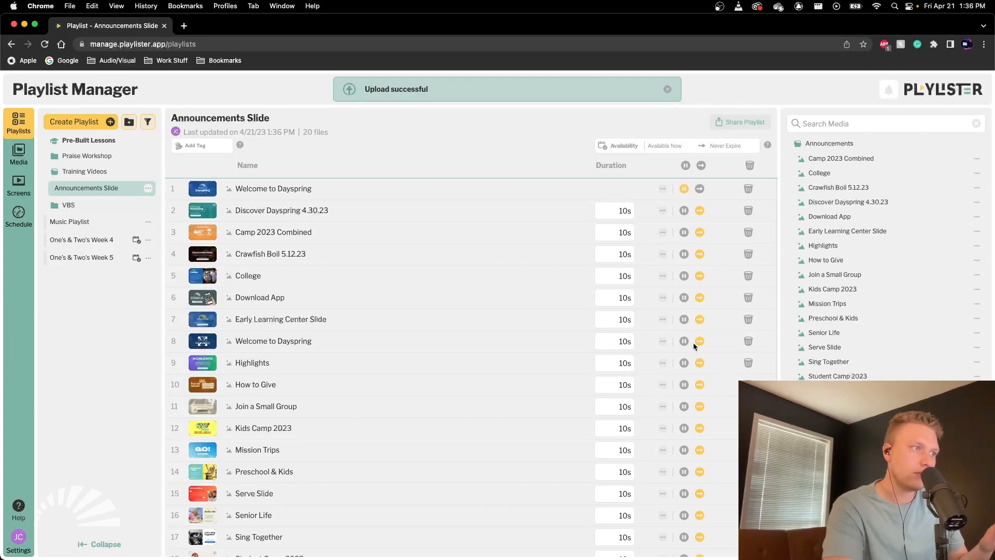
- Place another duplicate of Welcome to Dayspring between Kids Camp 2023 and Mission Trips, and set all playlist items to auto-advance
left_click(662, 341)
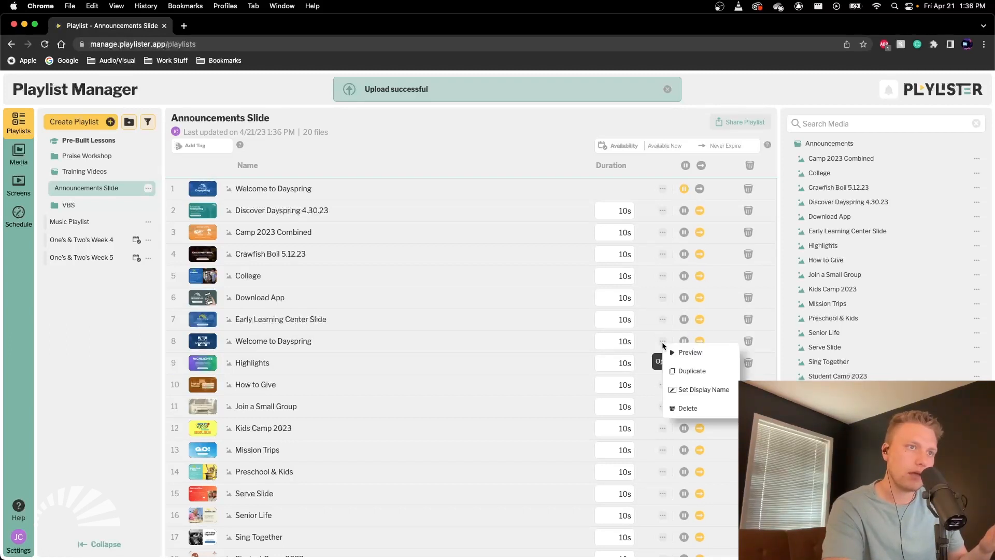
left_click(681, 371)
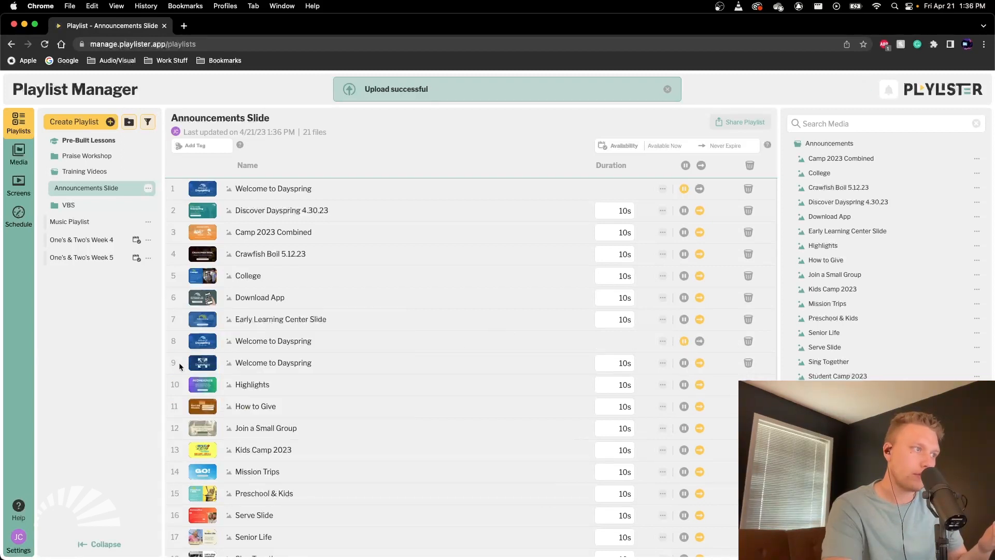
left_click_drag(258, 362, 260, 468)
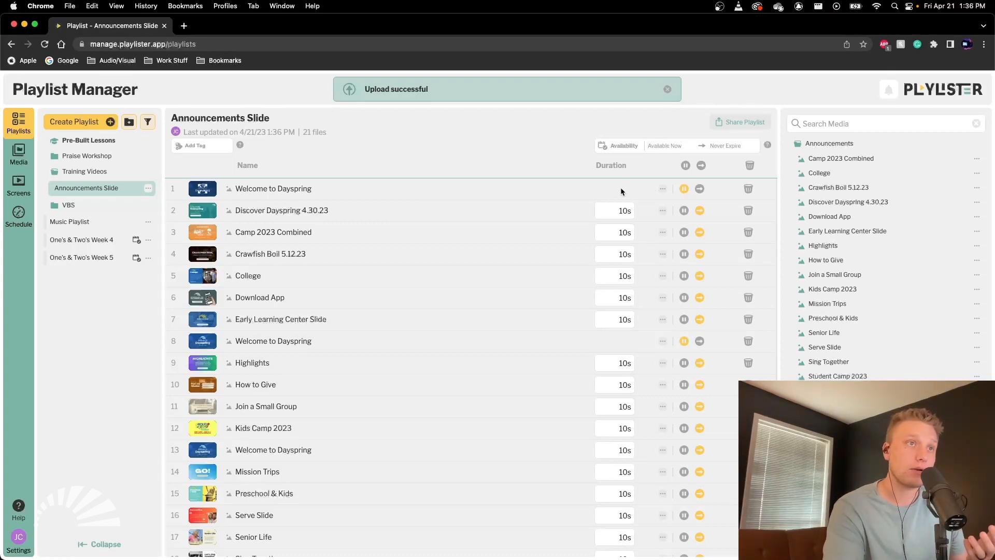
left_click(701, 166)
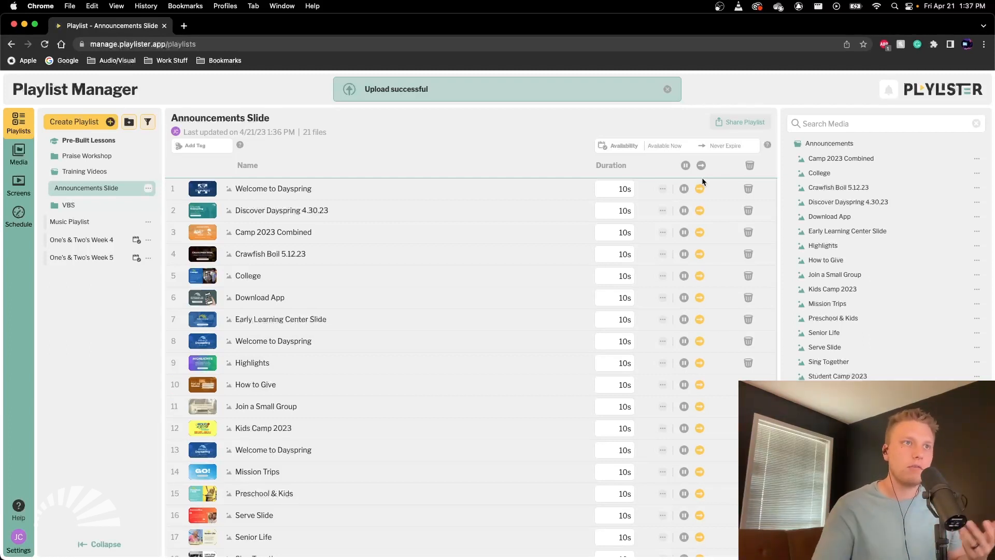
- Examine the display name settings of the first Welcome to Dayspring slide without setting a name
left_click(661, 189)
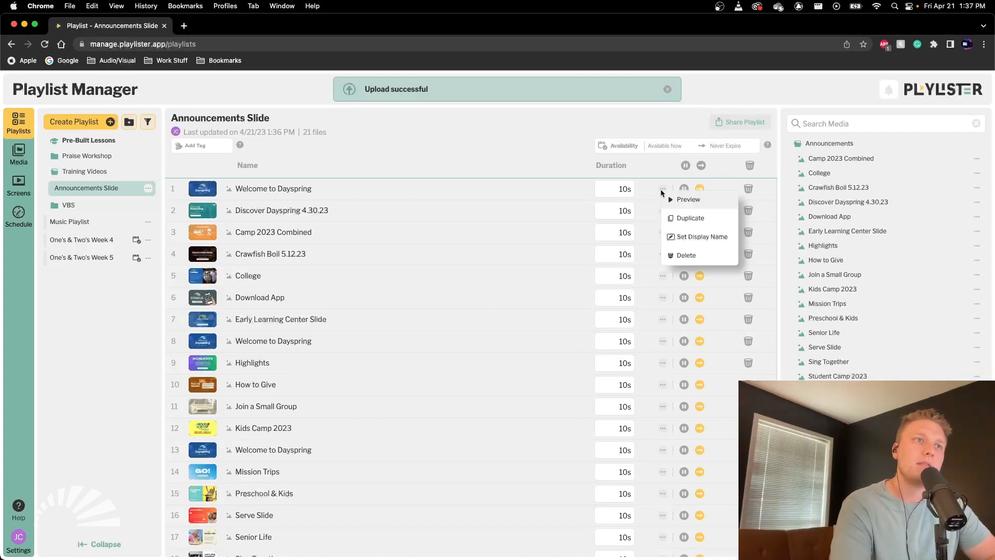
left_click(688, 239)
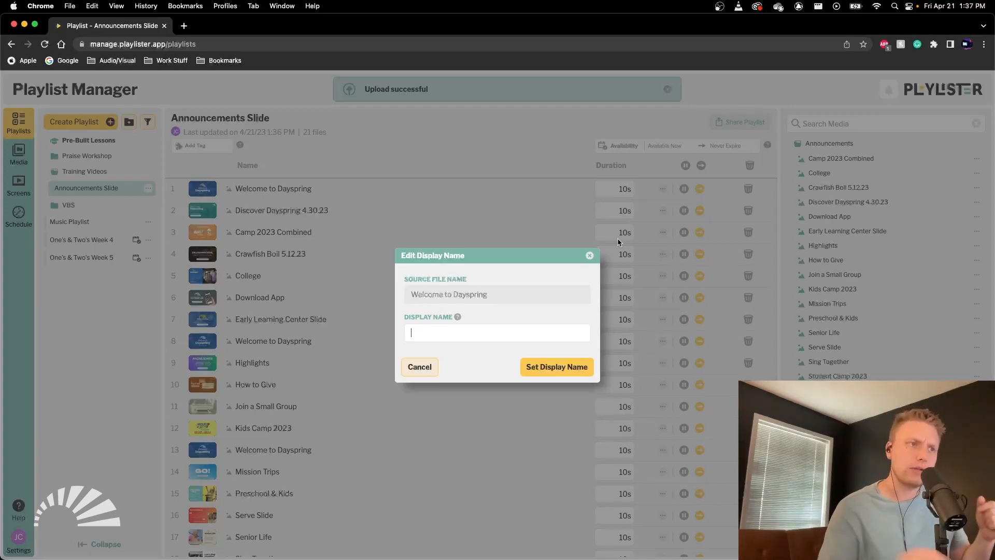
left_click(417, 367)
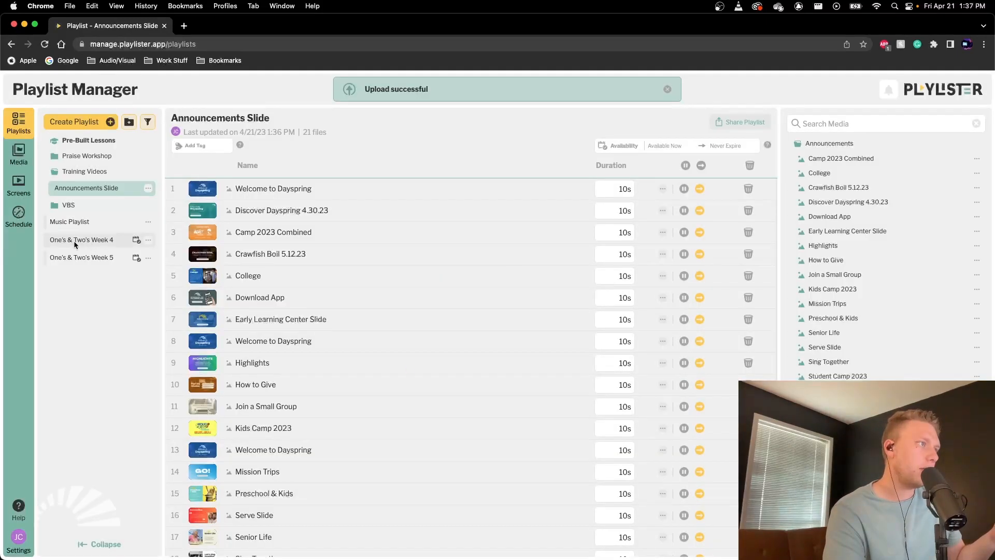
- Open the One's & Two's Week 4 playlist and compare the source file name and display name of He is Alive
left_click(83, 241)
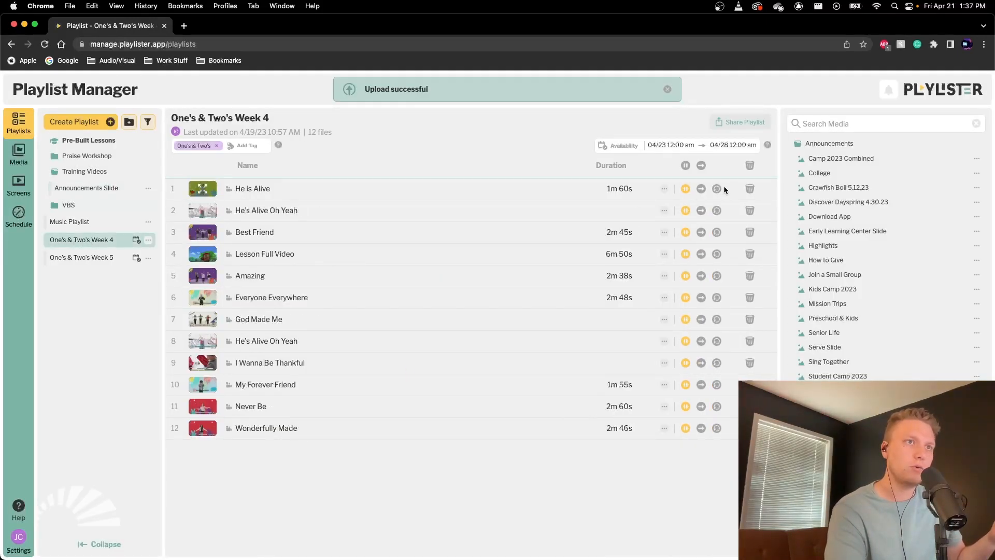
left_click(663, 189)
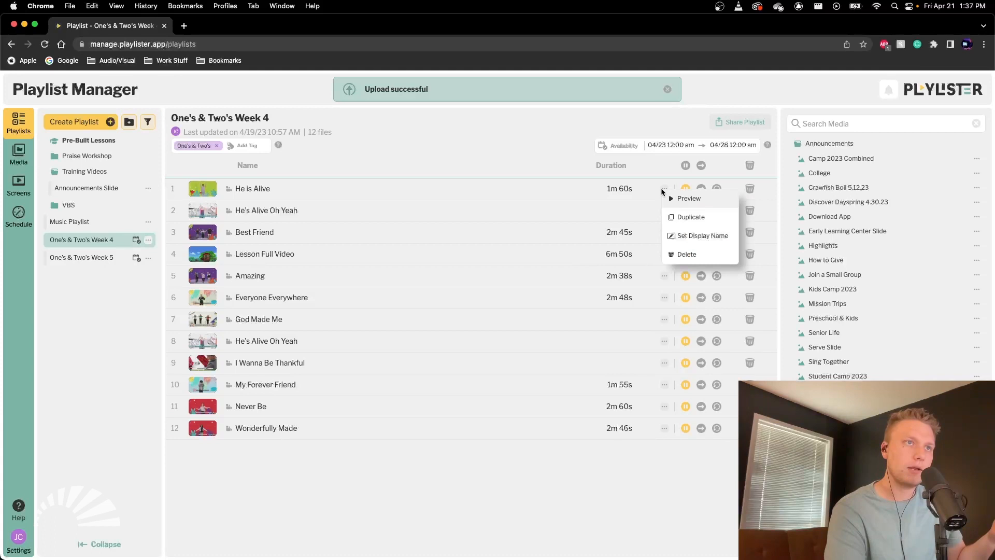
left_click(675, 236)
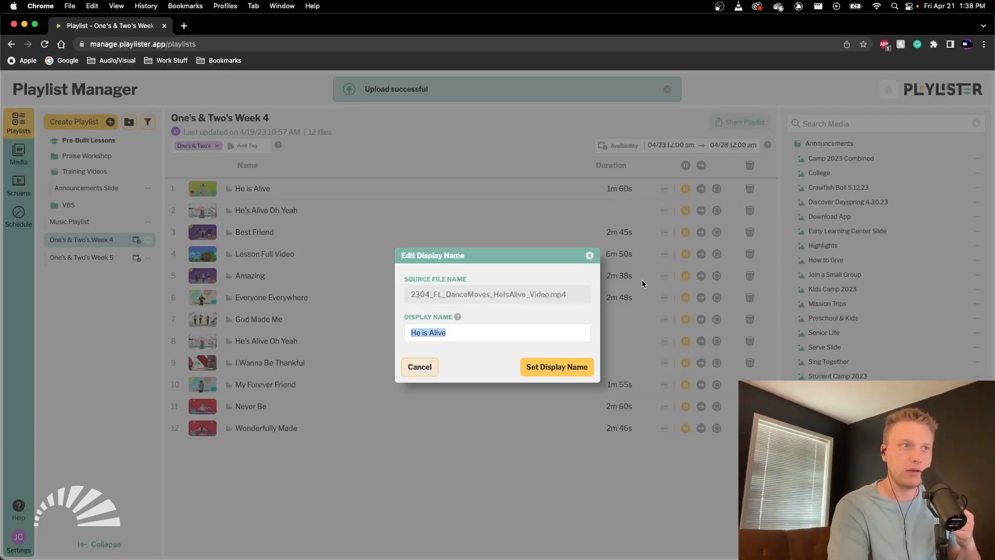
left_click(589, 255)
- Return to the Announcements Slide playlist and review the options available for the first Welcome to Dayspring slide
left_click(73, 191)
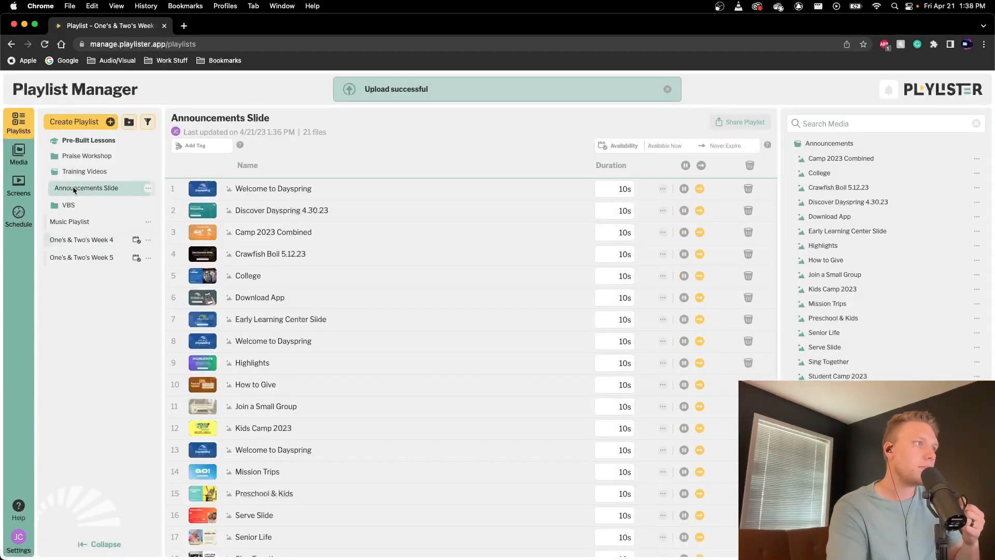
left_click(663, 189)
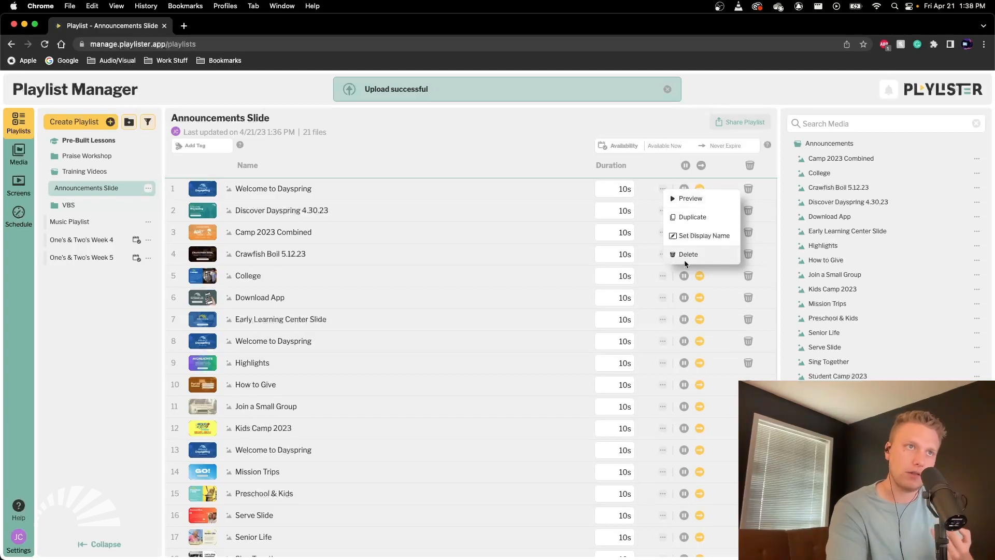
left_click(775, 202)
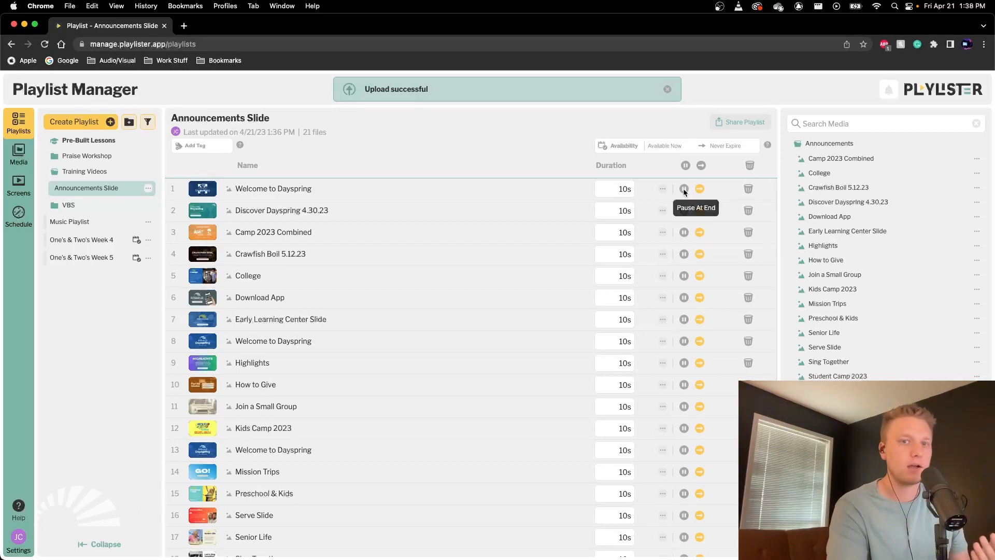
left_click(664, 189)
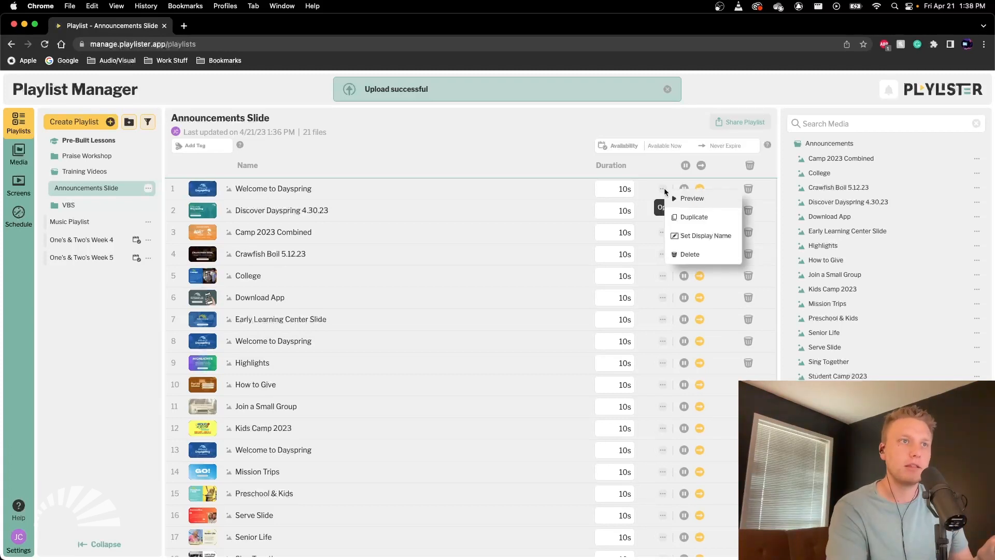
left_click(662, 187)
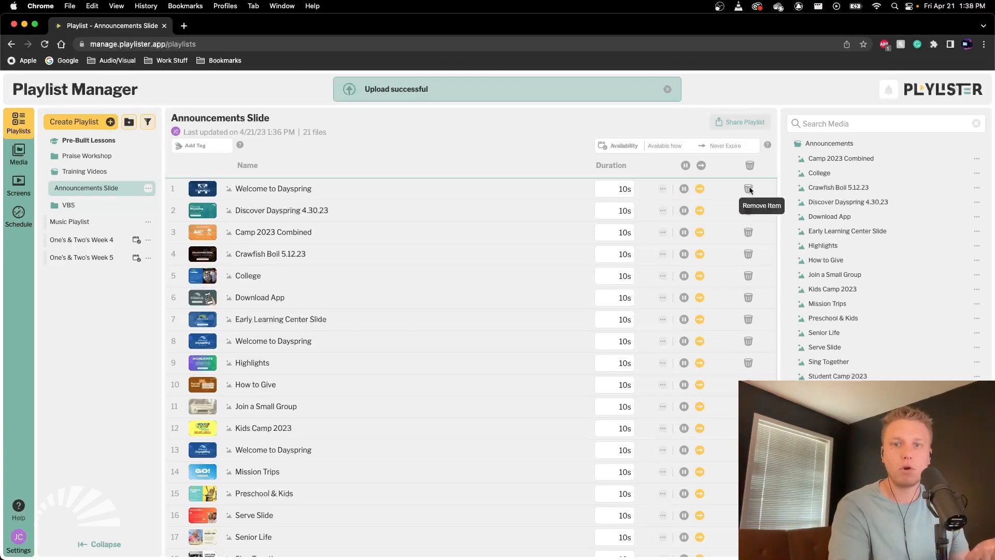